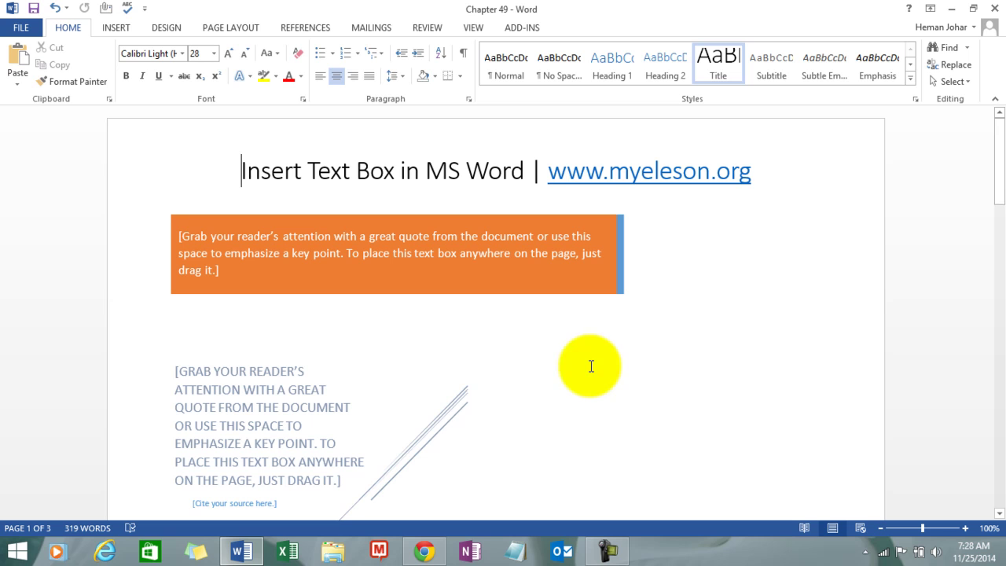
- Inspect the pull-quote text box by selecting its paragraph and then the whole box
left_click_drag(996, 180, 995, 194)
triple_click(256, 342)
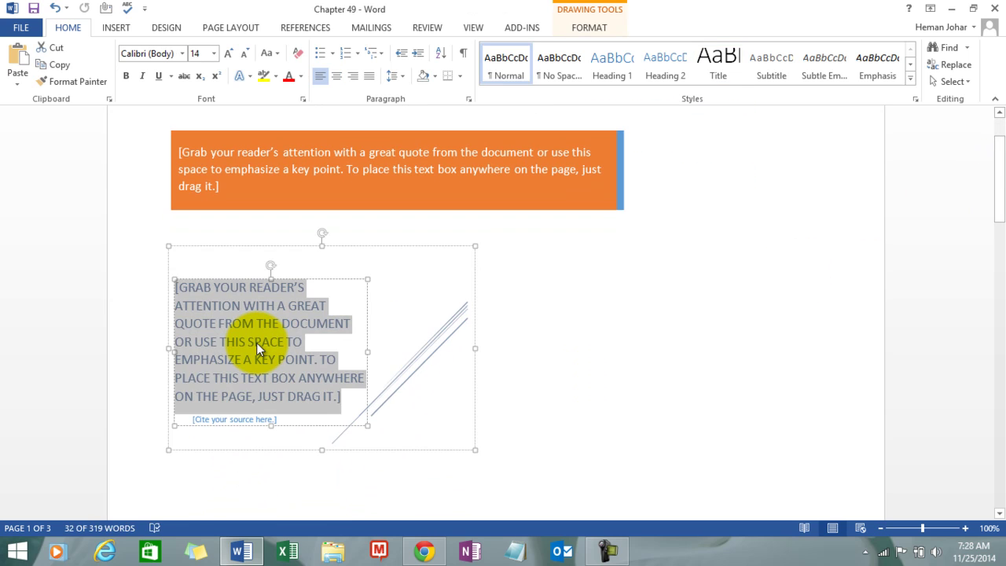
left_click(553, 288)
left_click(449, 315)
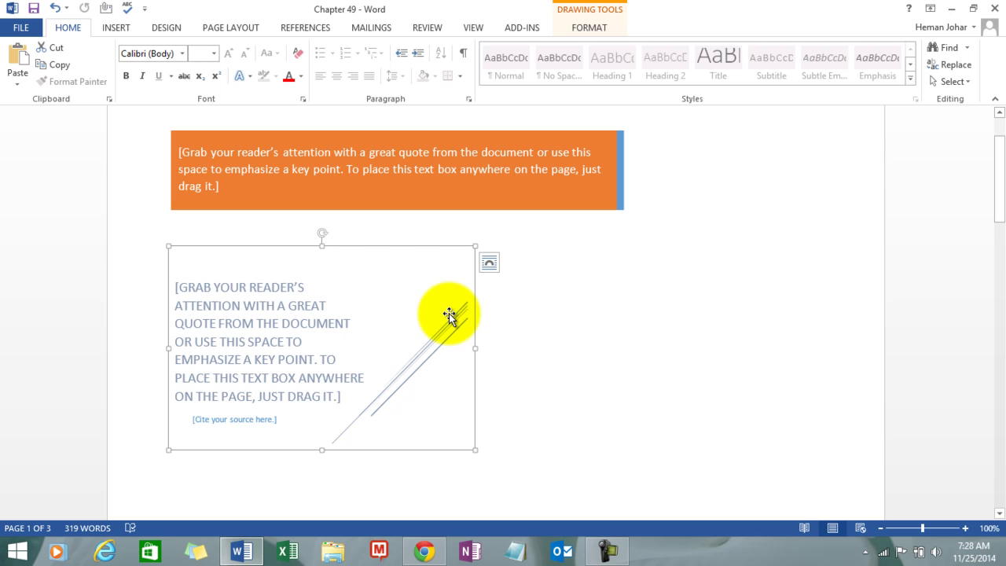
left_click(519, 322)
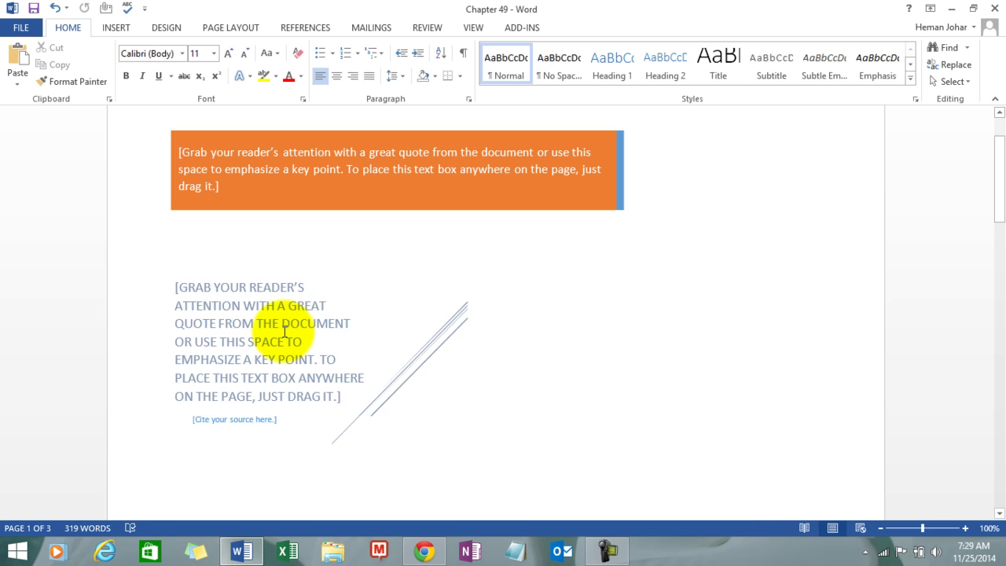
- Check the 'This is very good' box, then add empty lines after the final 'device.' paragraph
left_click_drag(1001, 203, 988, 309)
left_click(608, 220)
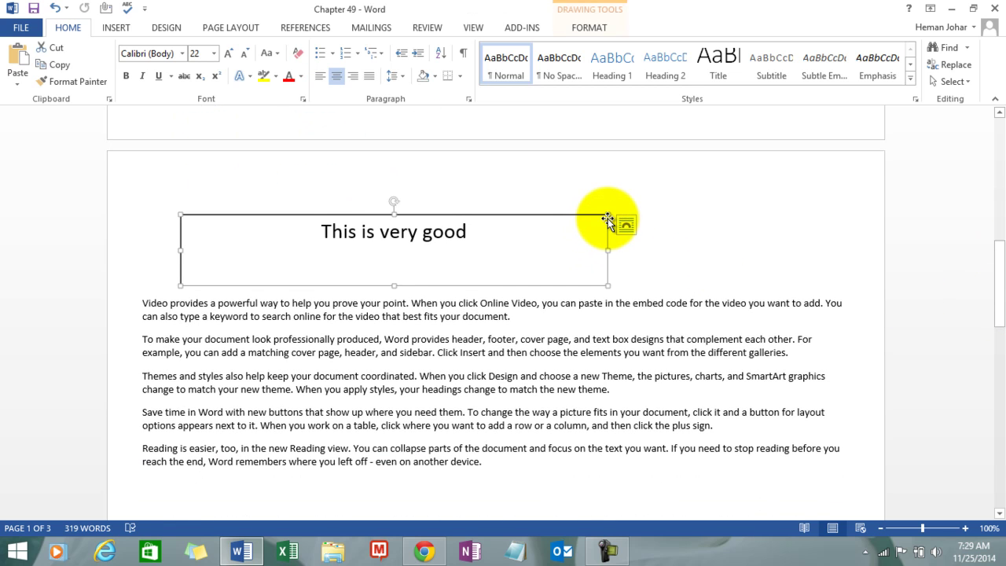
left_click(558, 463)
key("Return")
key("Return")
key("Return")
key("Return")
key("Return")
key("Return")
key("Return")
key("Return")
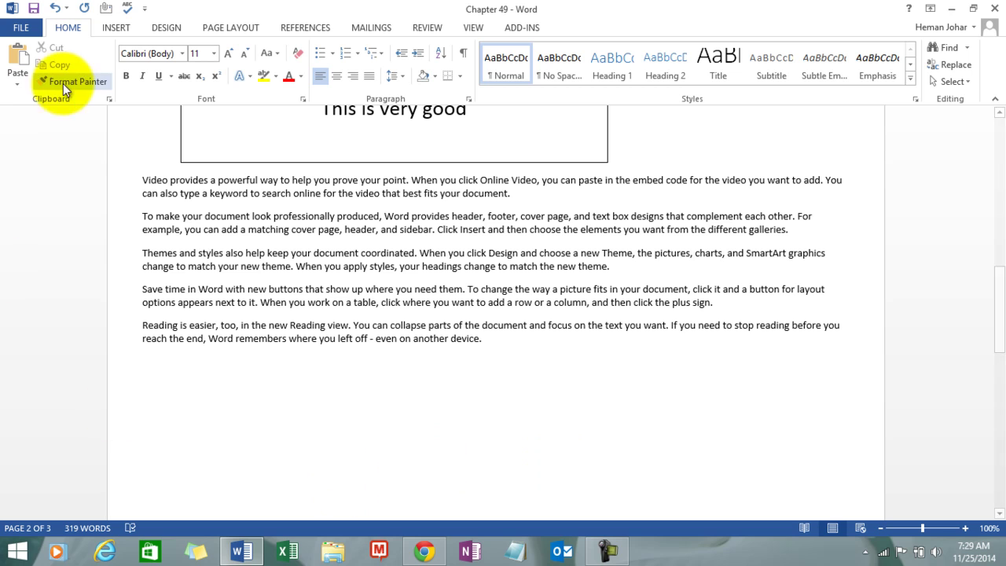
- Insert the built-in Slice Sidebar (Dark) text box
left_click(118, 28)
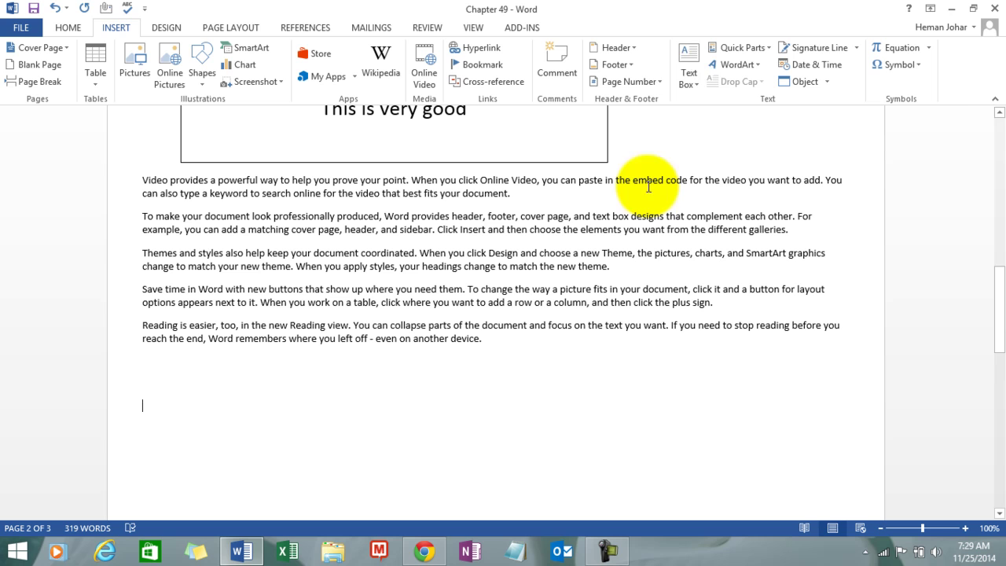
left_click(701, 84)
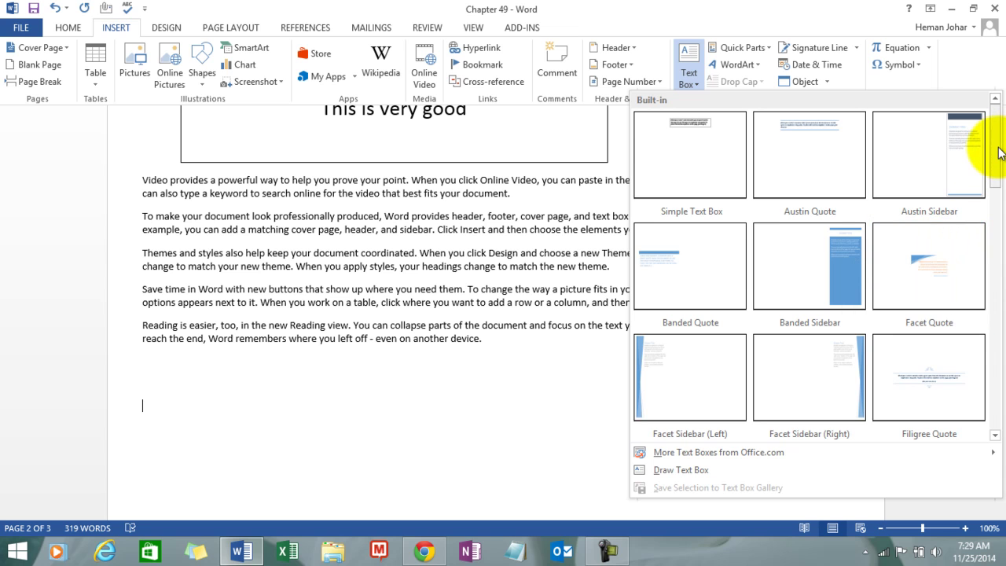
scroll(999, 157, "down", 1)
left_click_drag(999, 157, 995, 342)
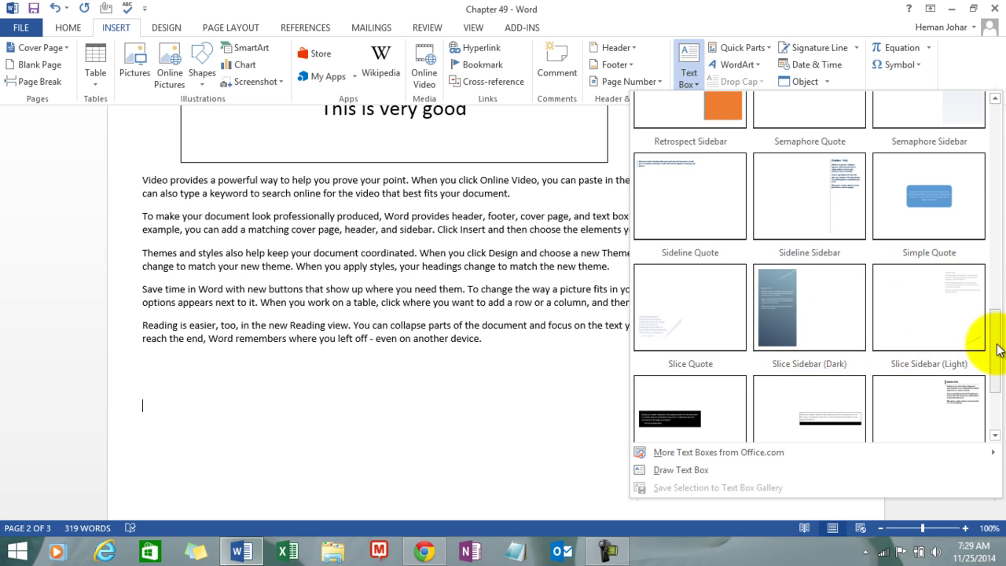
mouse_move(999, 350)
left_mouse_down()
mouse_move(995, 400)
mouse_move(996, 366)
left_mouse_up()
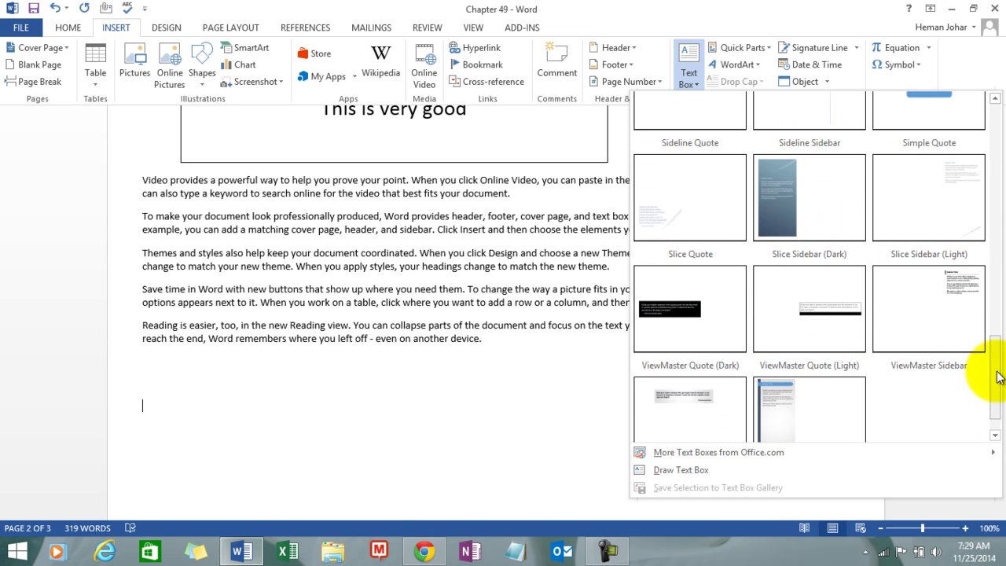
left_click(787, 202)
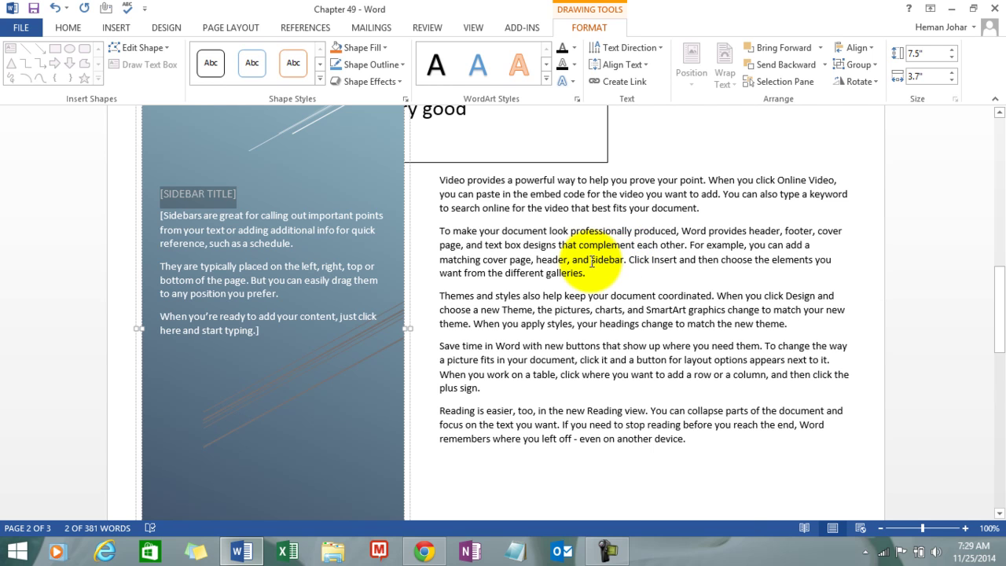
- Push the sidebar onto a new page 3 with a page break and add empty lines there
left_click(611, 508)
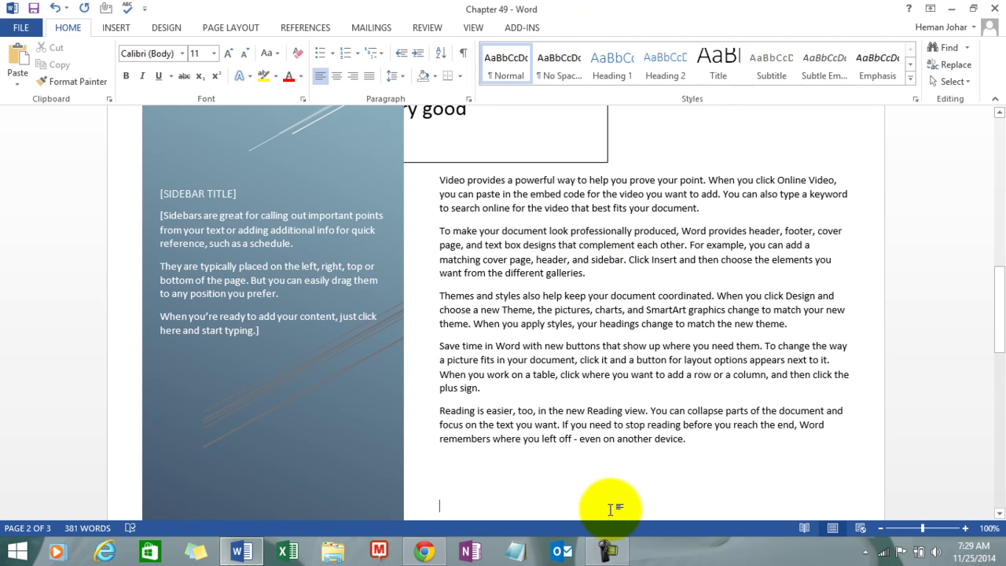
key("ctrl+Return")
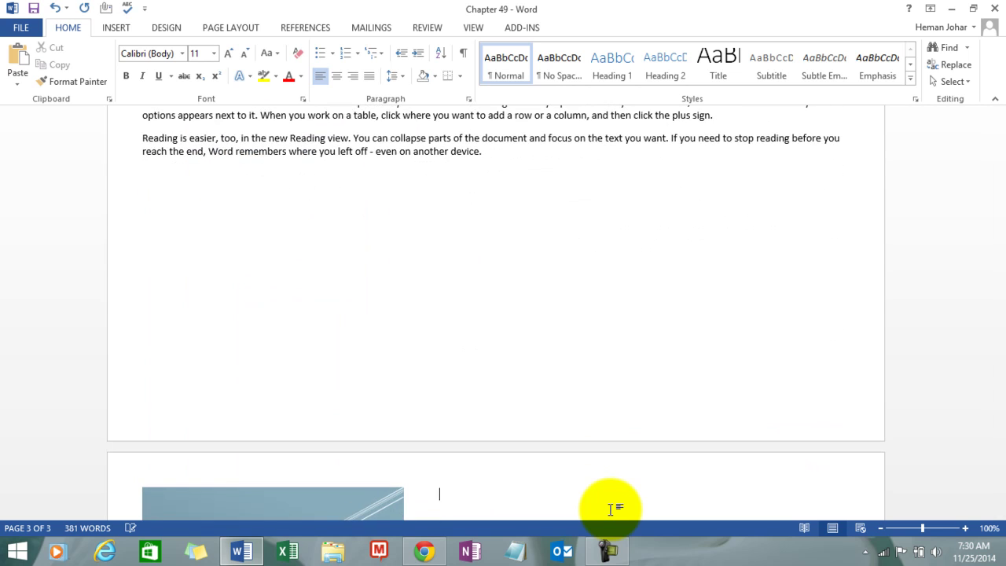
key("Return")
key("Return")
key("Return")
key("Return")
key("Return")
key("Return")
key("Return")
key("Return")
key("Return")
key("Return")
key("Return")
key("Return")
key("Return")
key("Return")
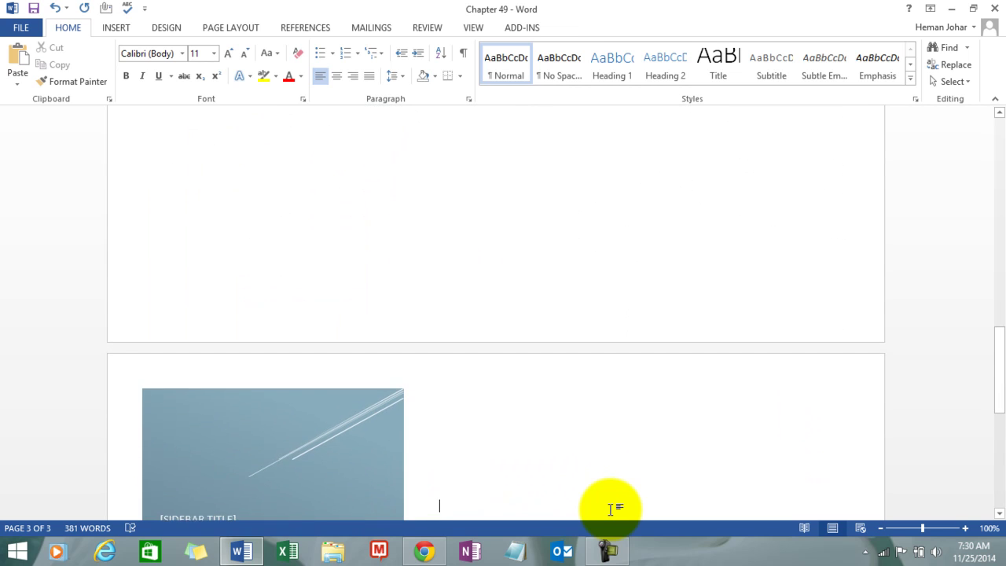
key("Return")
key("Return")
key("Return")
key("Return")
key("Return")
key("Return")
key("Return")
key("Return")
key("Return")
key("Return")
key("Return")
key("Return")
key("Return")
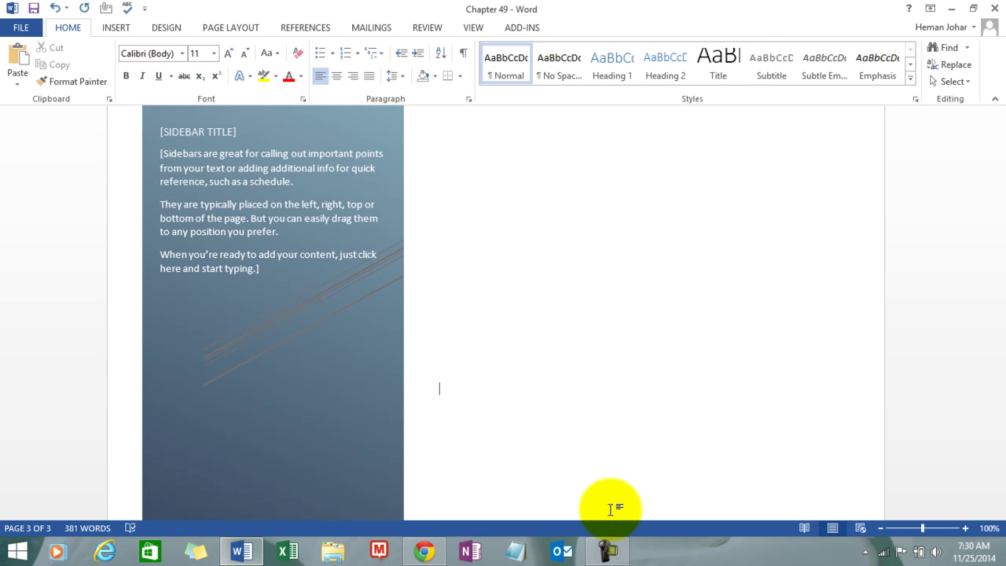
key("Up")
key("Up")
key("Up")
key("Up")
key("Up")
key("Up")
key("Up")
key("Up")
key("Up")
key("Up")
key("Up")
key("Up")
key("Up")
key("Up")
key("Up")
key("Up")
key("Up")
key("Up")
key("Up")
key("Up")
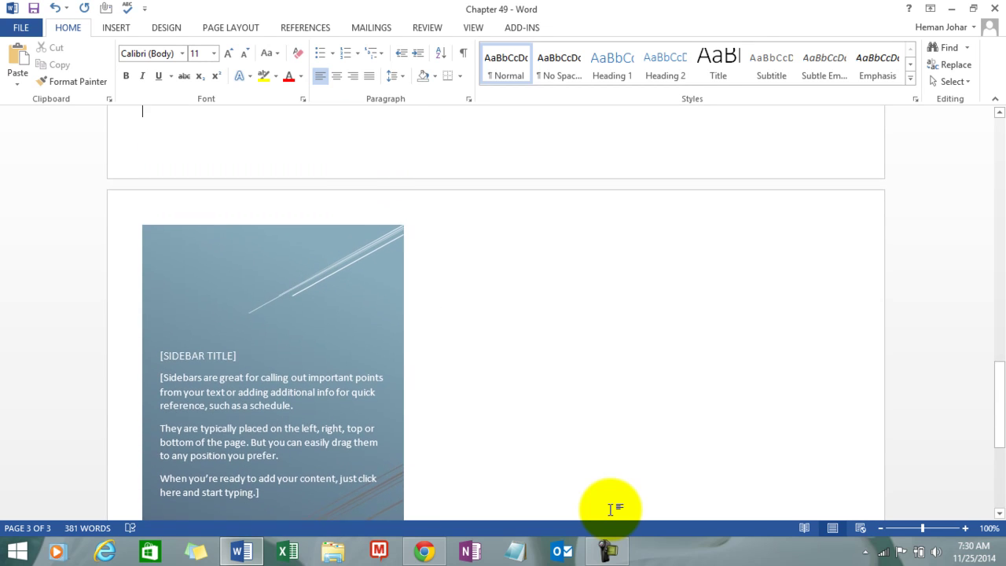
key("Down")
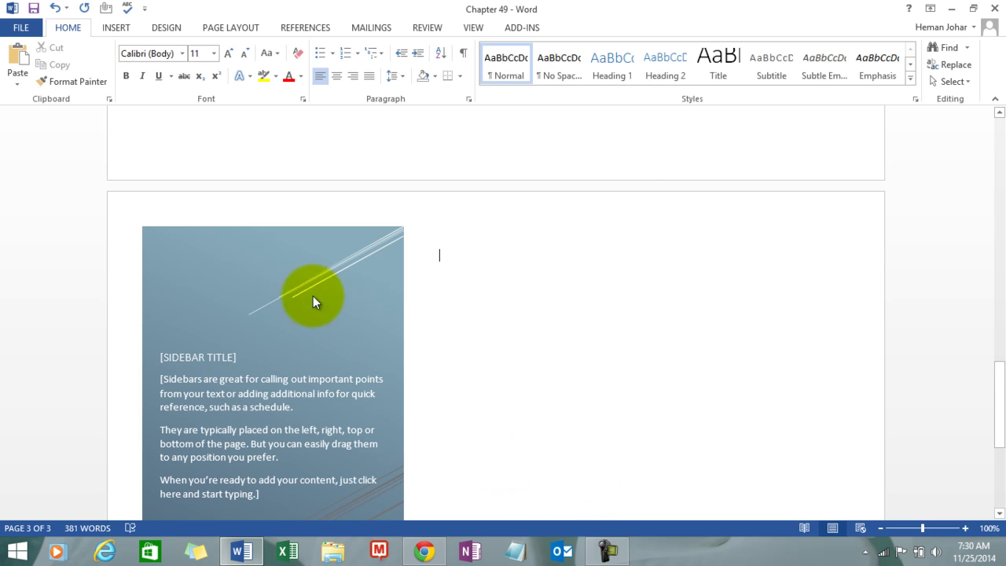
- Draw a custom text box to the right of the sidebar on page 3
left_click(118, 30)
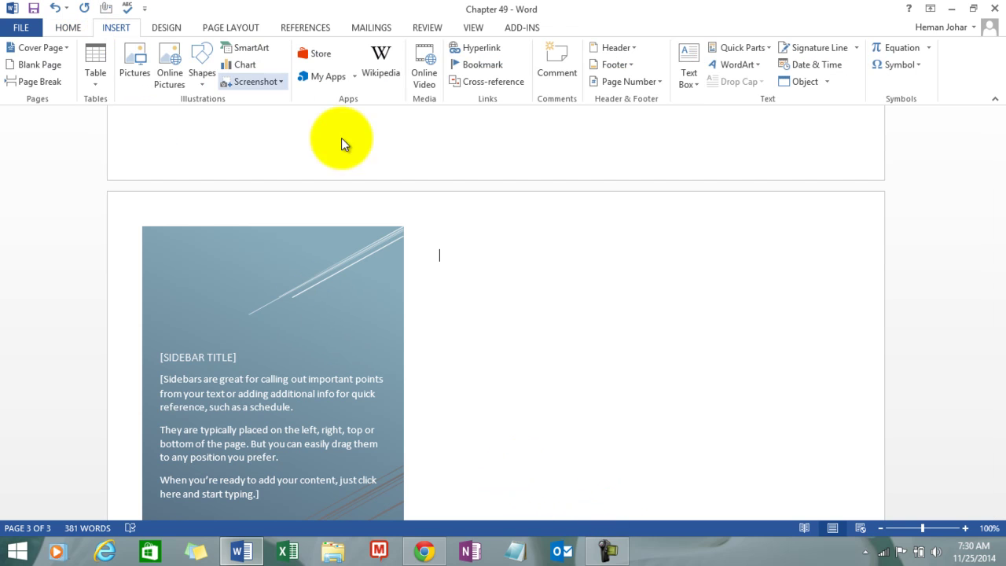
left_click(699, 85)
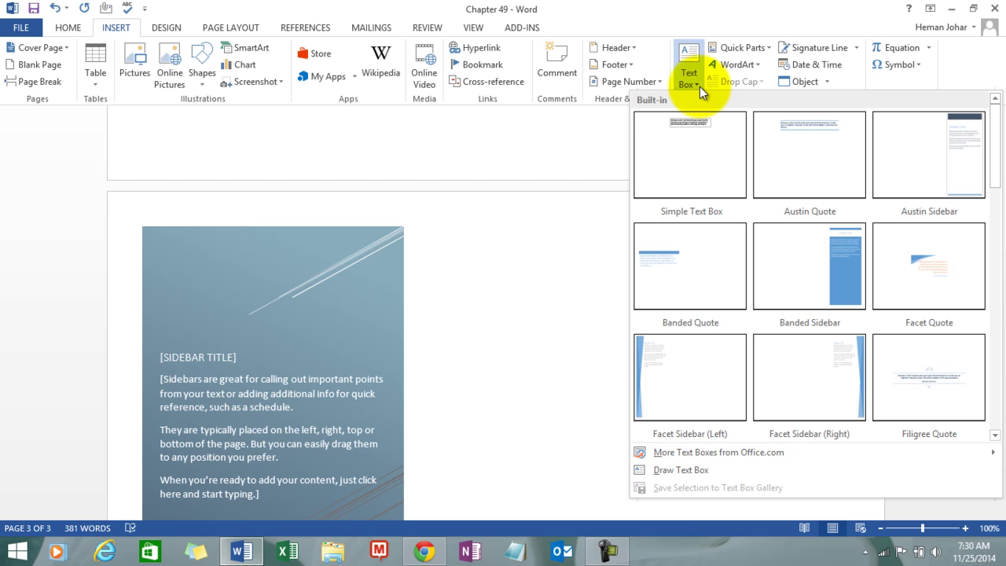
left_click(674, 475)
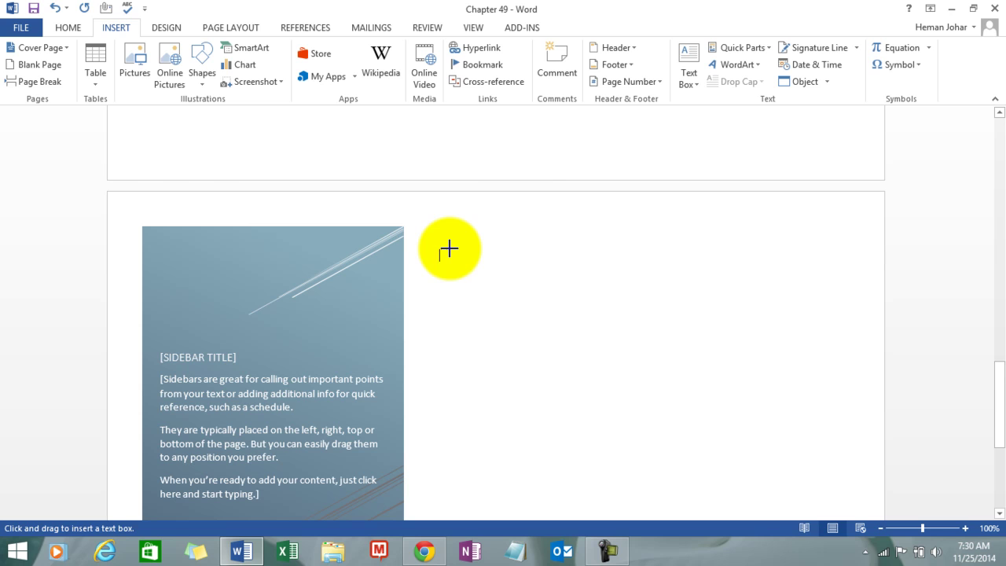
mouse_move(450, 248)
left_mouse_down()
mouse_move(699, 248)
mouse_move(738, 314)
mouse_move(819, 331)
left_mouse_up()
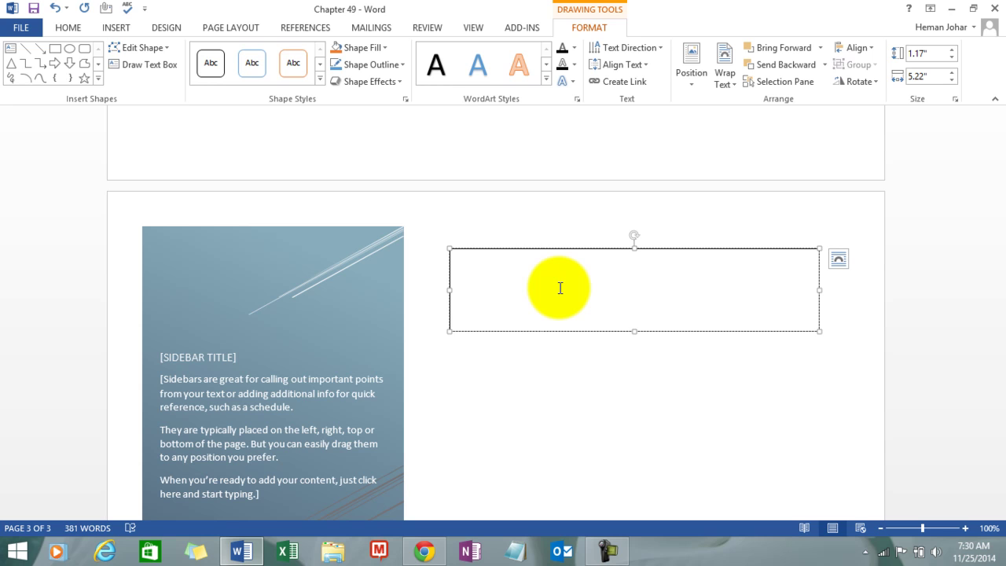
- Type 'Hey There , thanks for watching' into the new box, correcting a typo
type("Hey There , ta")
key("BackSpace")
type("hanks fo")
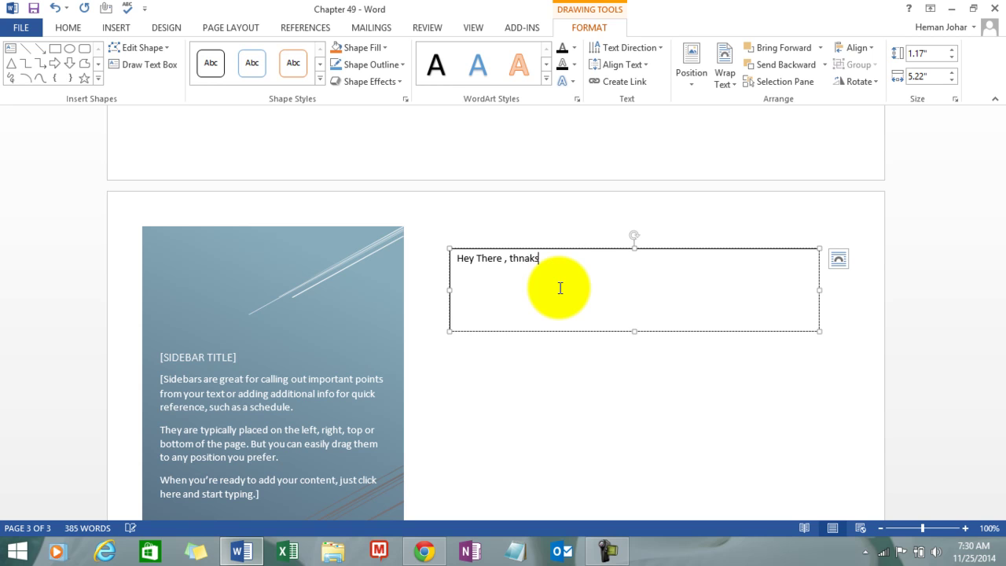
type("r watchin g")
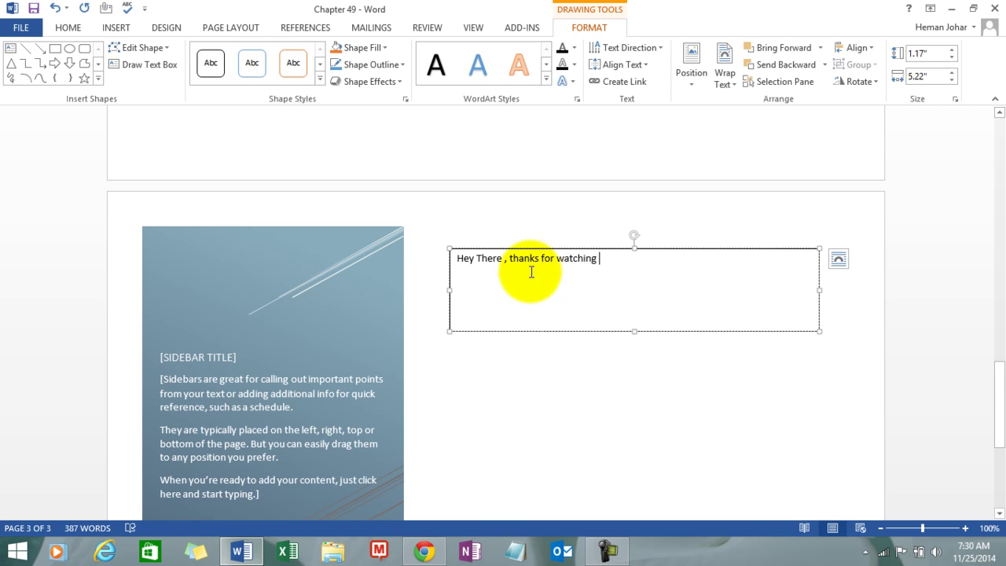
- Give the message an orange WordArt style and the box an orange-outlined style with light orange fill
left_click_drag(456, 261, 606, 270)
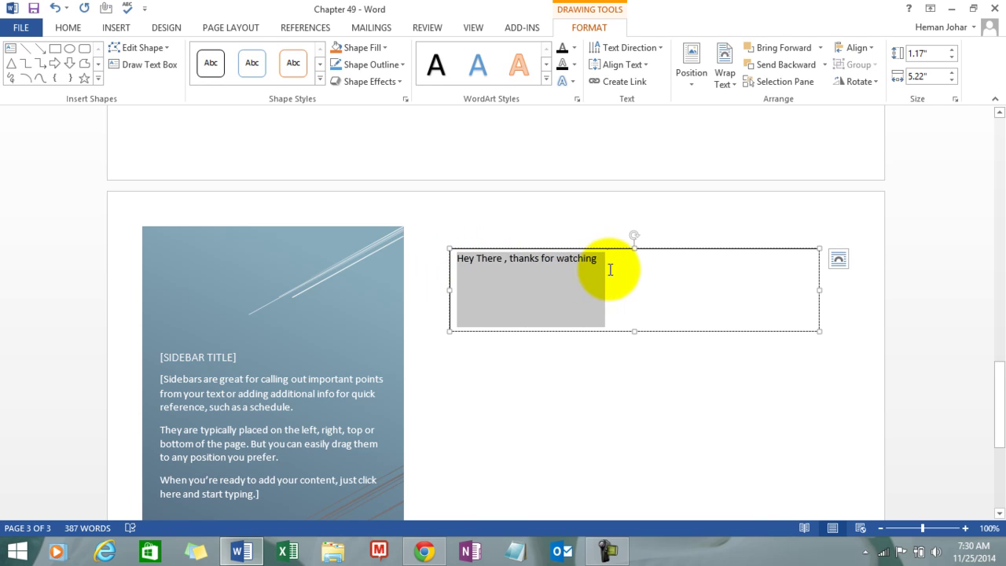
left_click(519, 67)
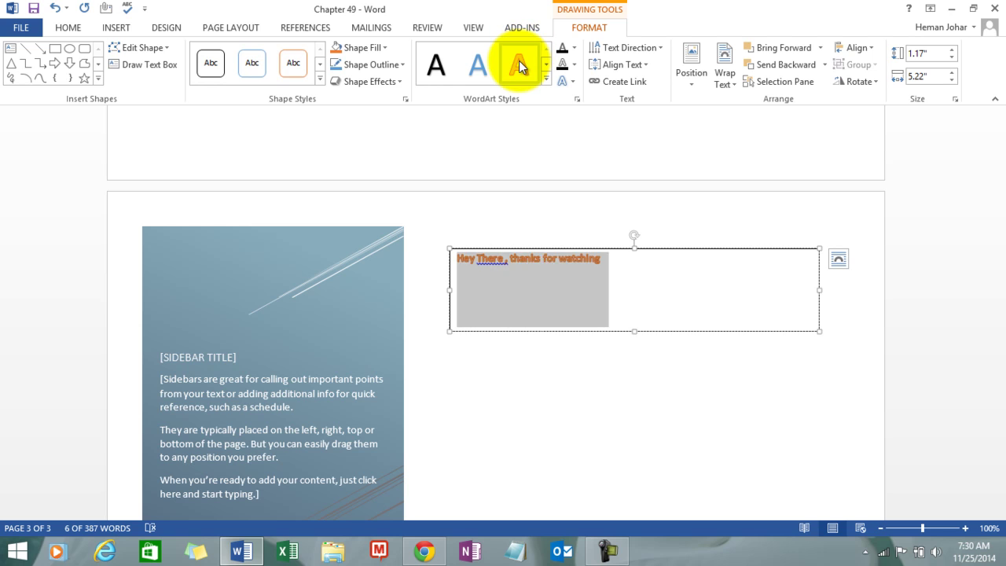
left_click(302, 63)
left_click(380, 48)
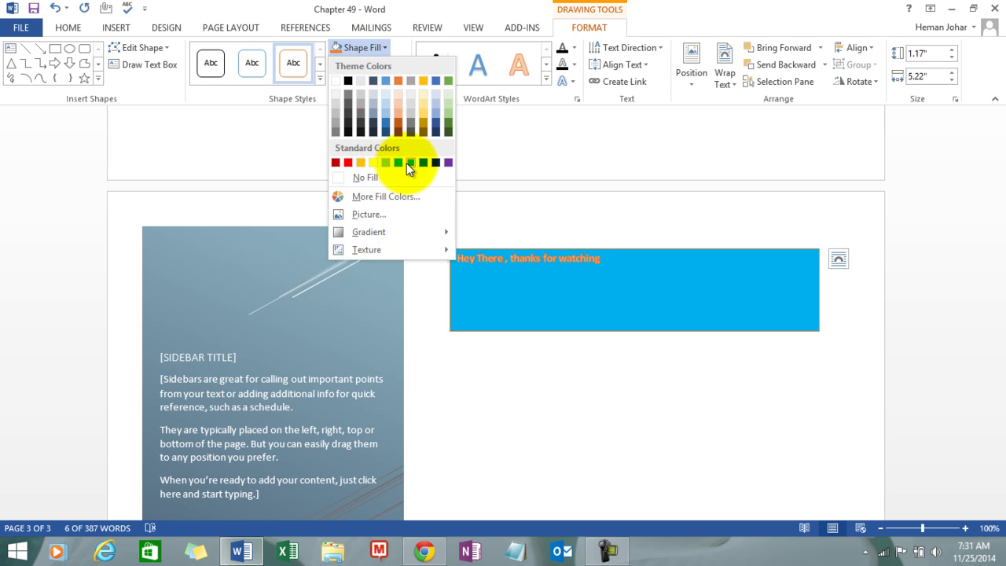
left_click(425, 108)
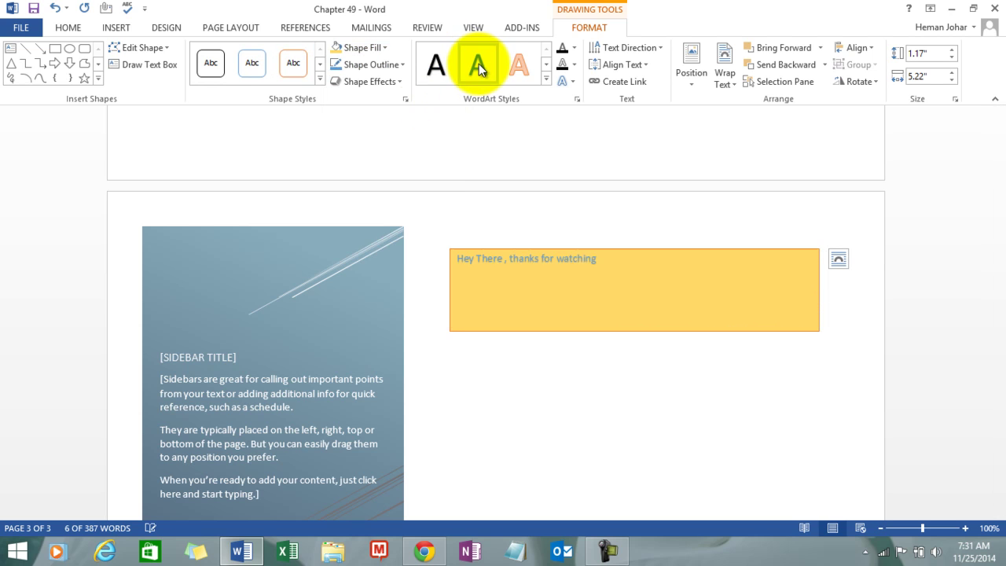
left_click(618, 387)
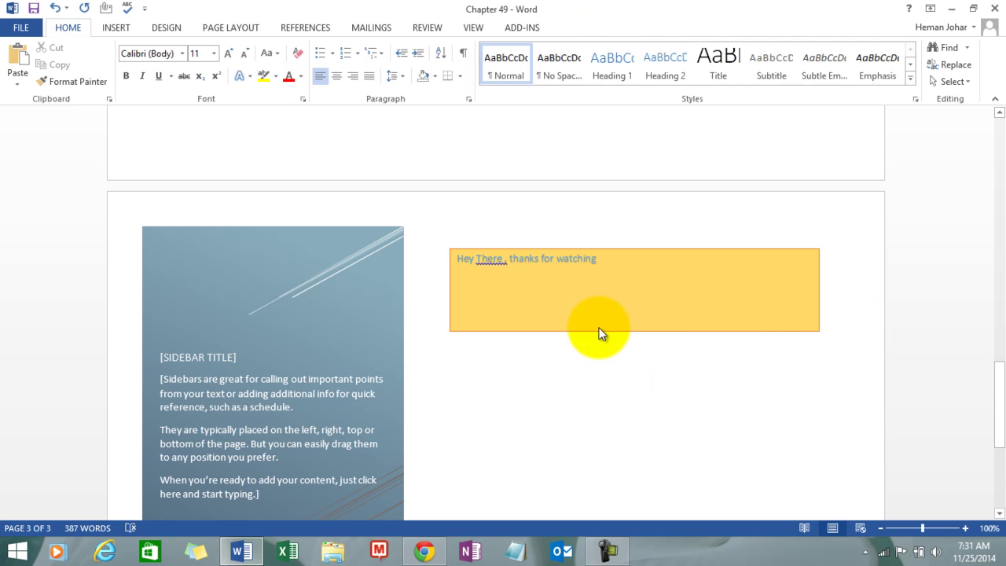
- Replace 'watching' with 'sharing this video .', discarding a trial 'supporting' along the way
double_click(578, 263)
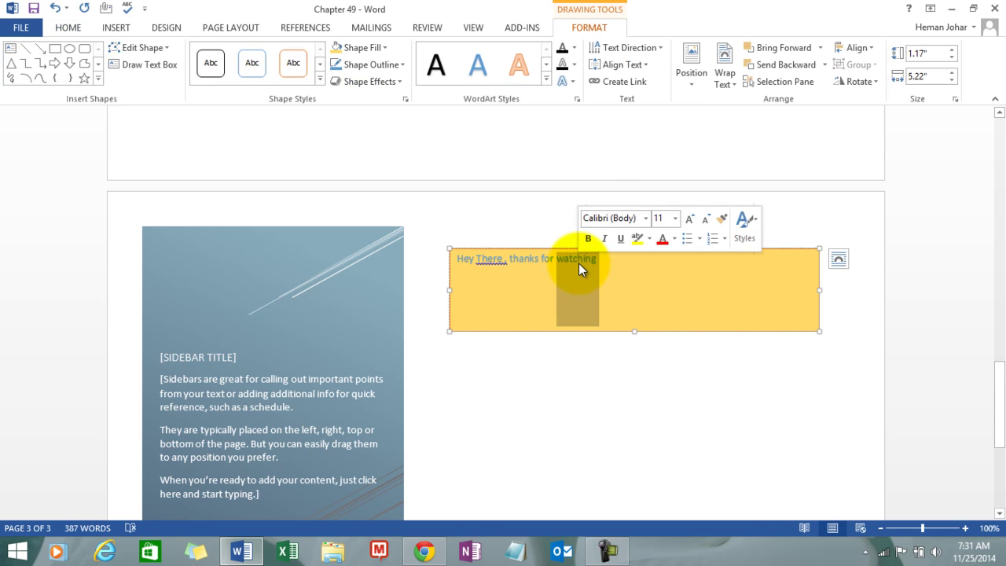
left_click(578, 264)
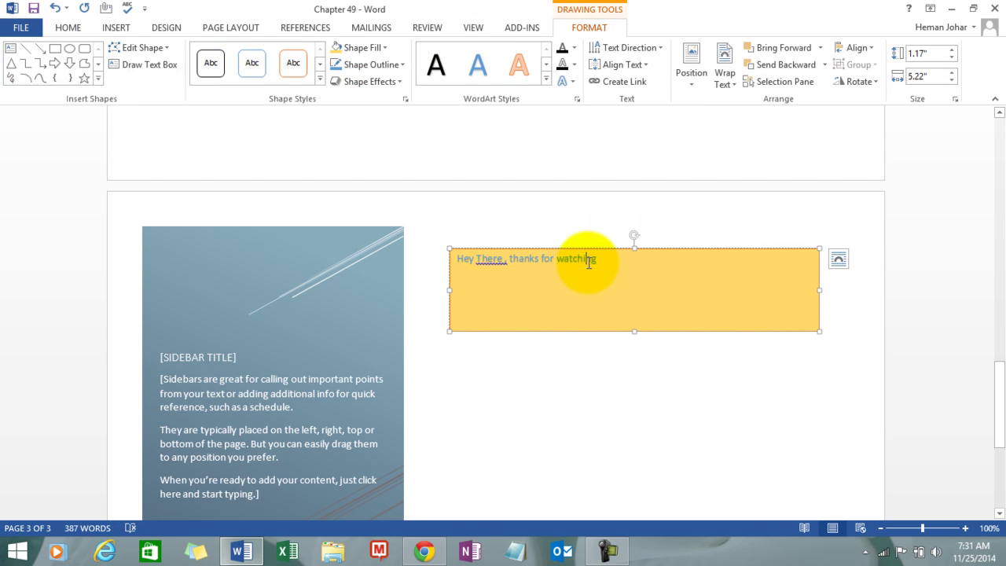
key("BackSpace")
key("BackSpace")
key("BackSpace")
key("BackSpace")
key("BackSpace")
key("BackSpace")
key("BackSpace")
key("BackSpace")
key("BackSpace")
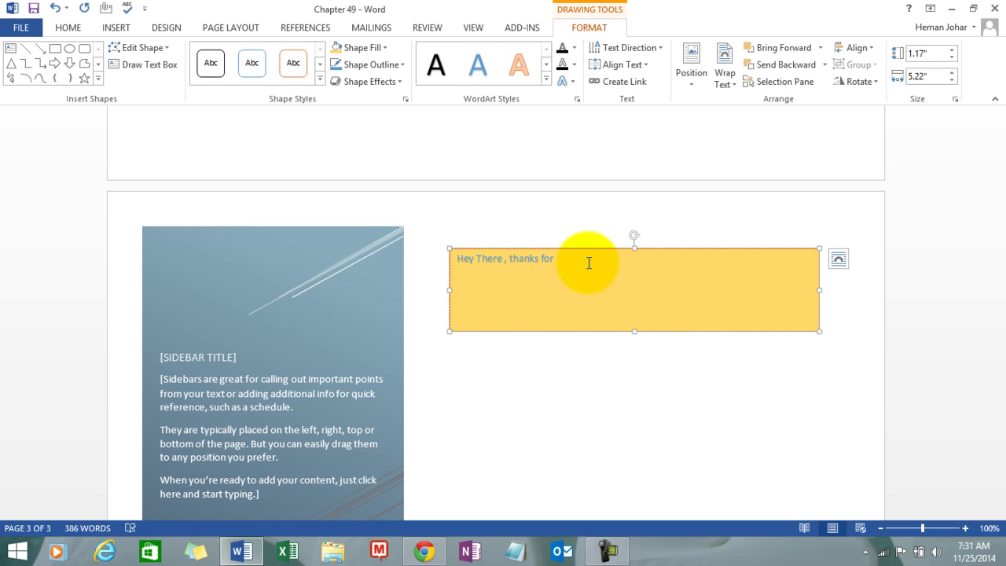
type("supportin")
type("g")
key("BackSpace")
key("BackSpace")
key("BackSpace")
key("BackSpace")
key("BackSpace")
key("BackSpace")
key("BackSpace")
key("BackSpace")
key("BackSpace")
key("BackSpace")
key("BackSpace")
type("sharing this video .")
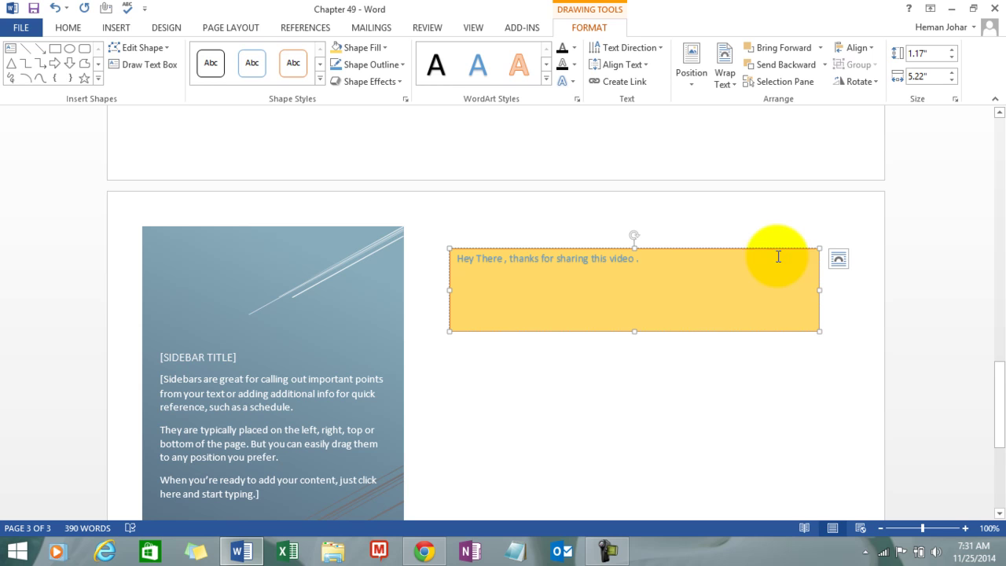
left_click(771, 353)
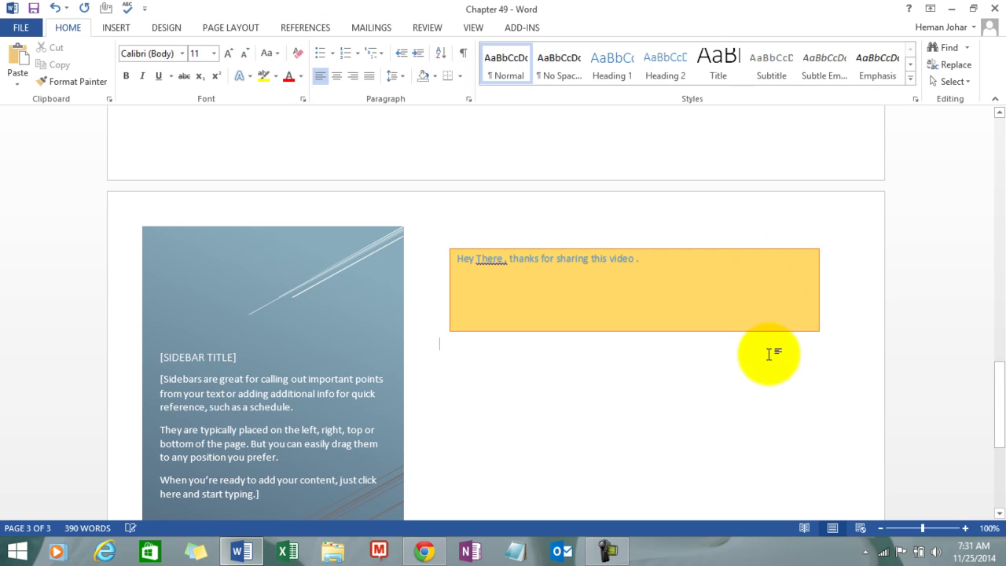
left_click(762, 249)
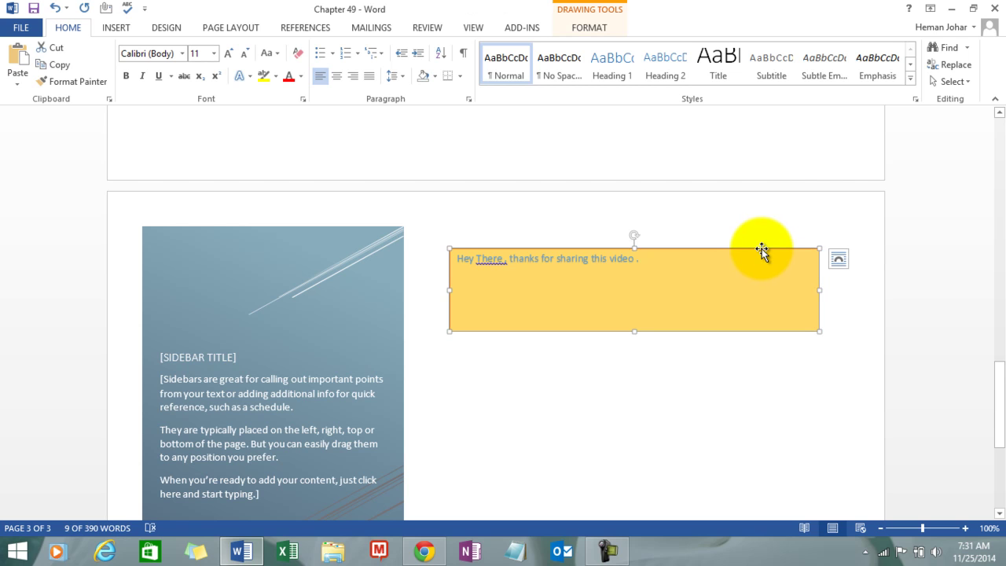
key("Delete")
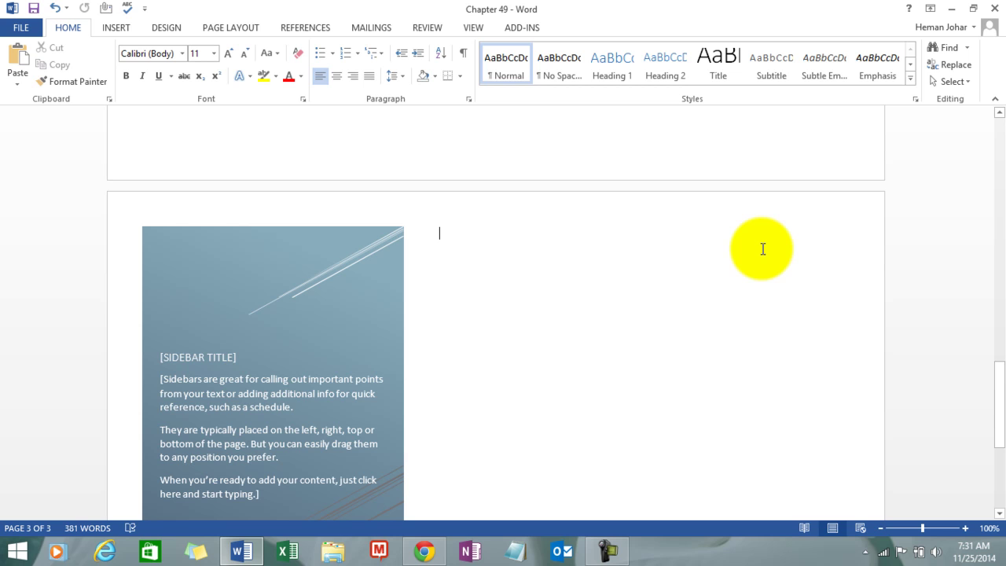
key("ctrl+z")
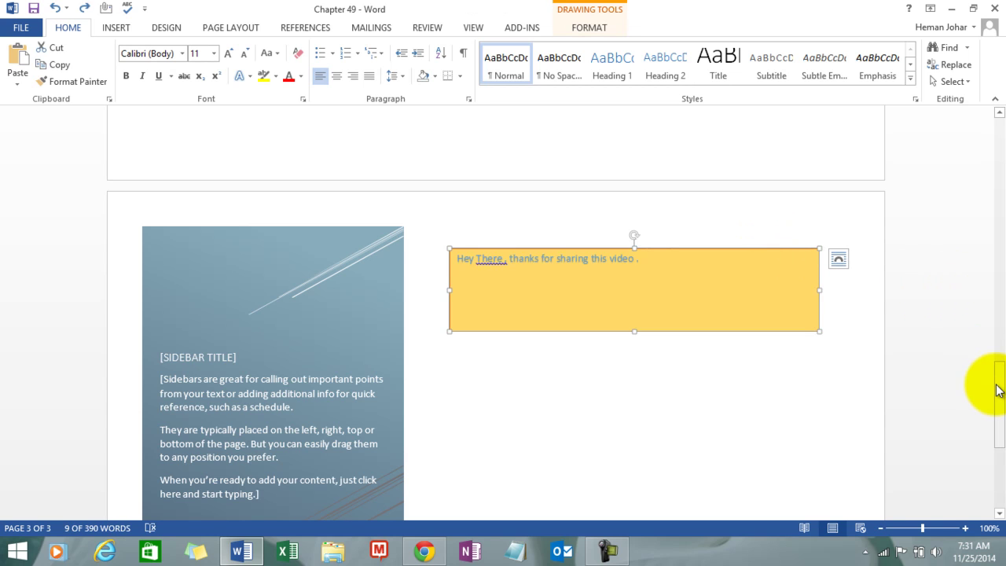
- Drag the 'This is very good' box down over the middle body paragraphs of page 2
left_click_drag(999, 391, 996, 234)
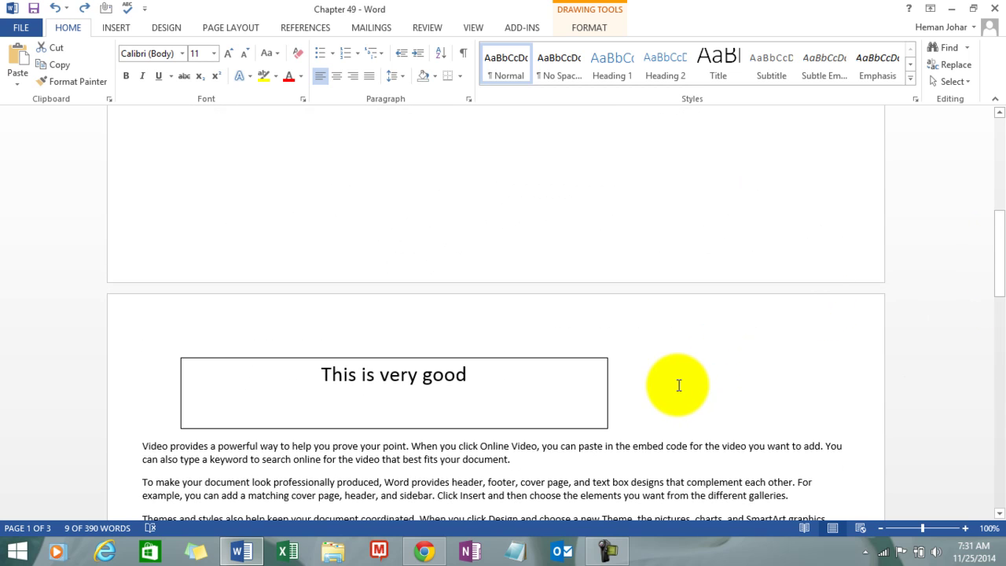
left_click_drag(996, 241, 997, 265)
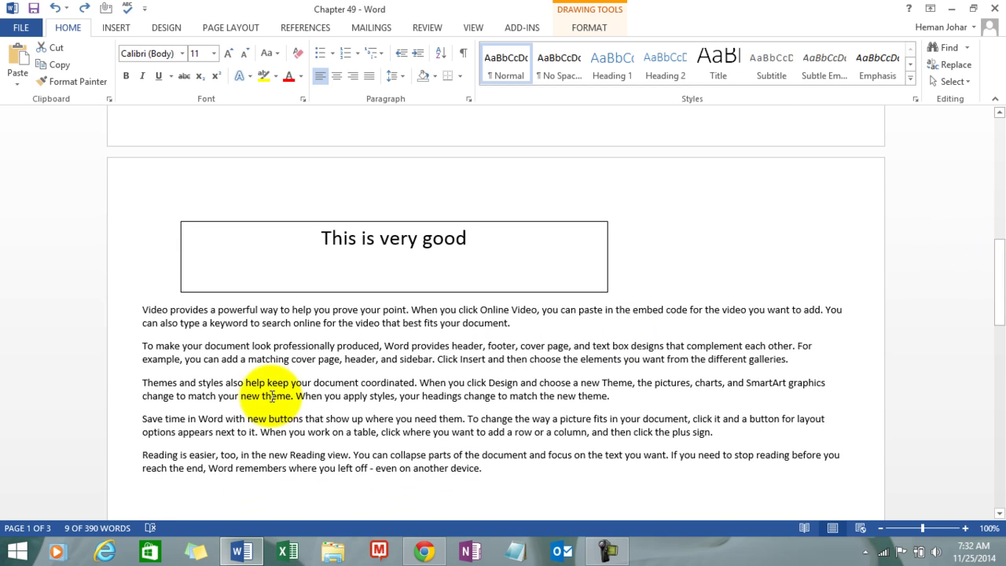
left_click_drag(218, 232, 220, 344)
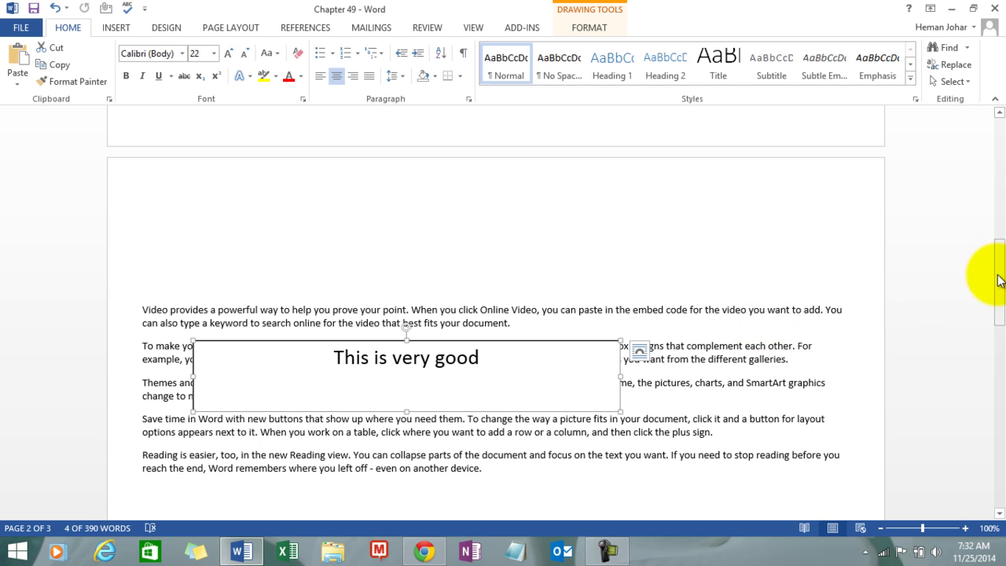
left_click_drag(999, 275, 999, 410)
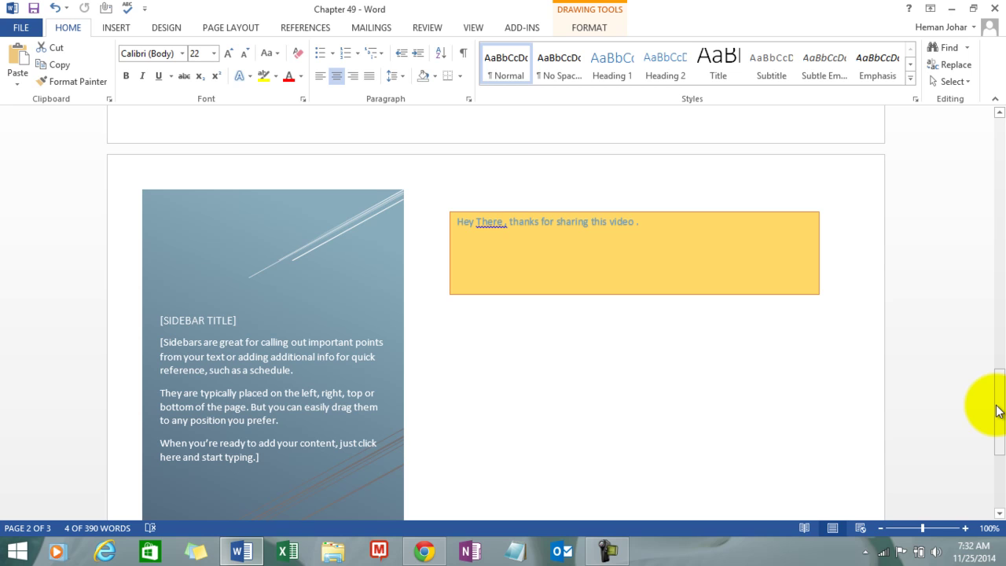